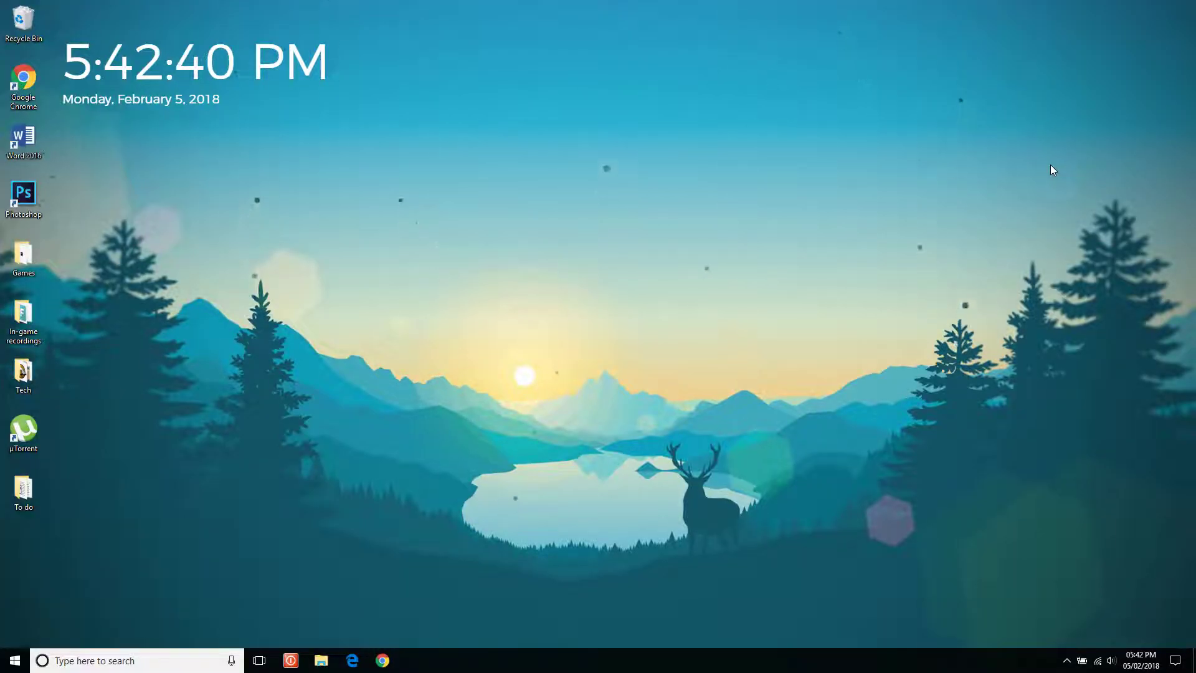
# Open NVIDIA Control Panel from the desktop menu and reposition its window.
pyautogui.rightClick(642, 183)
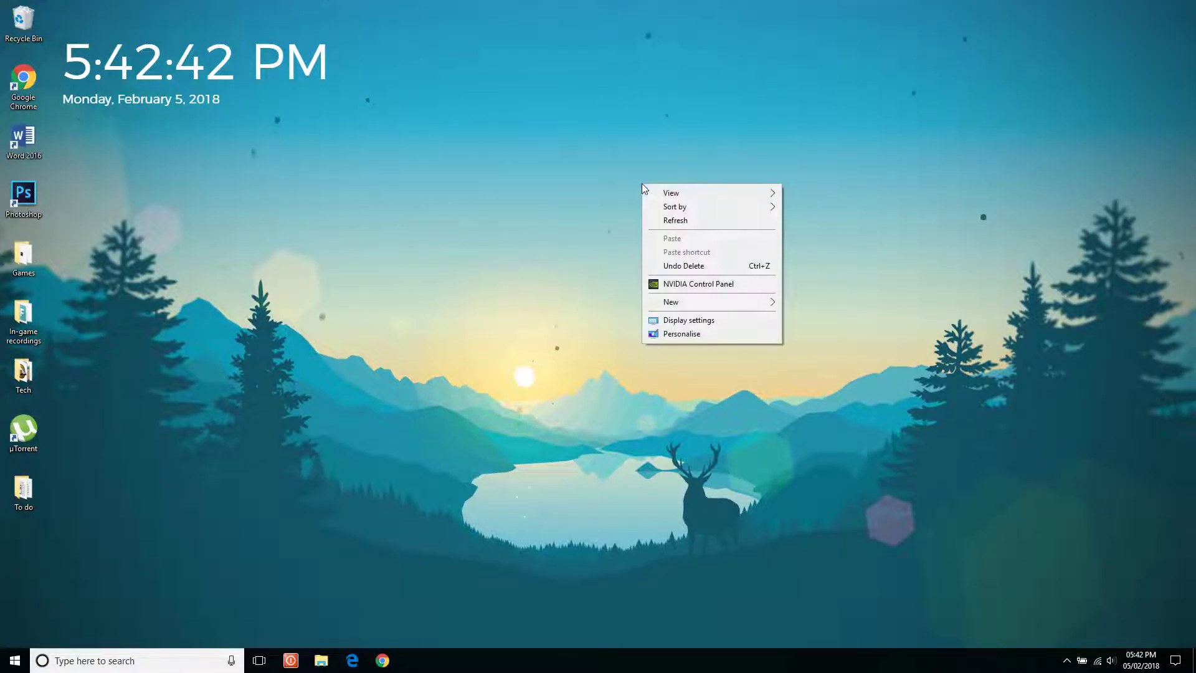
pyautogui.click(700, 287)
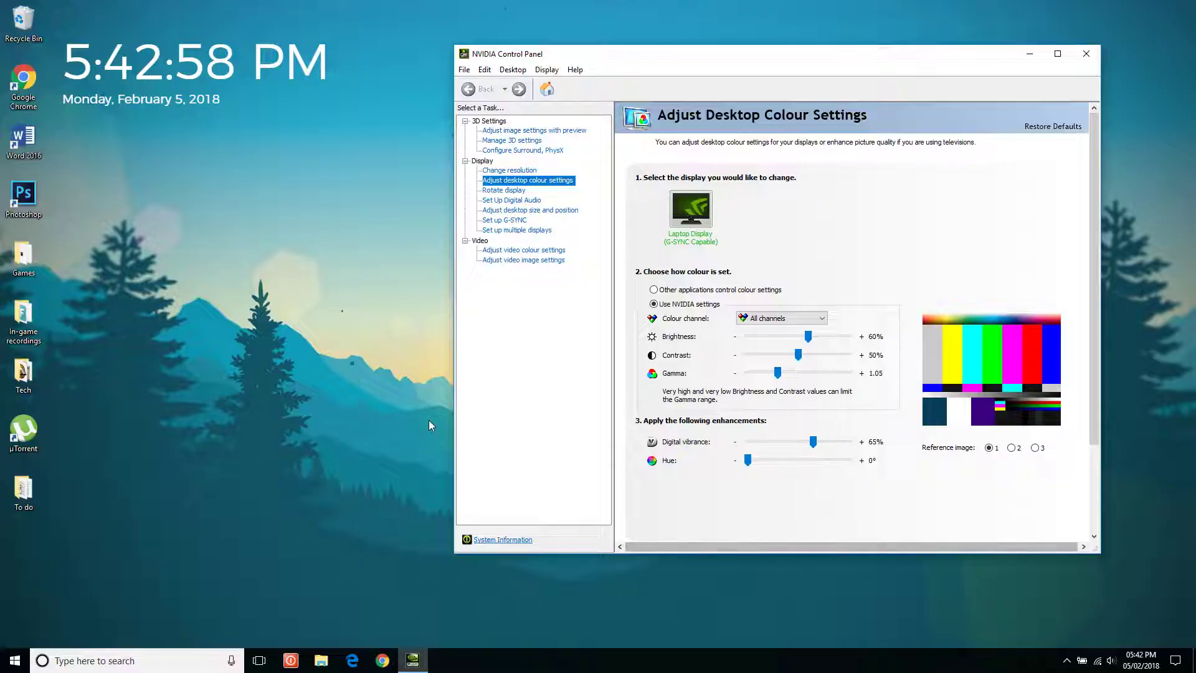
pyautogui.moveTo(574, 53); pyautogui.dragTo(634, 69)
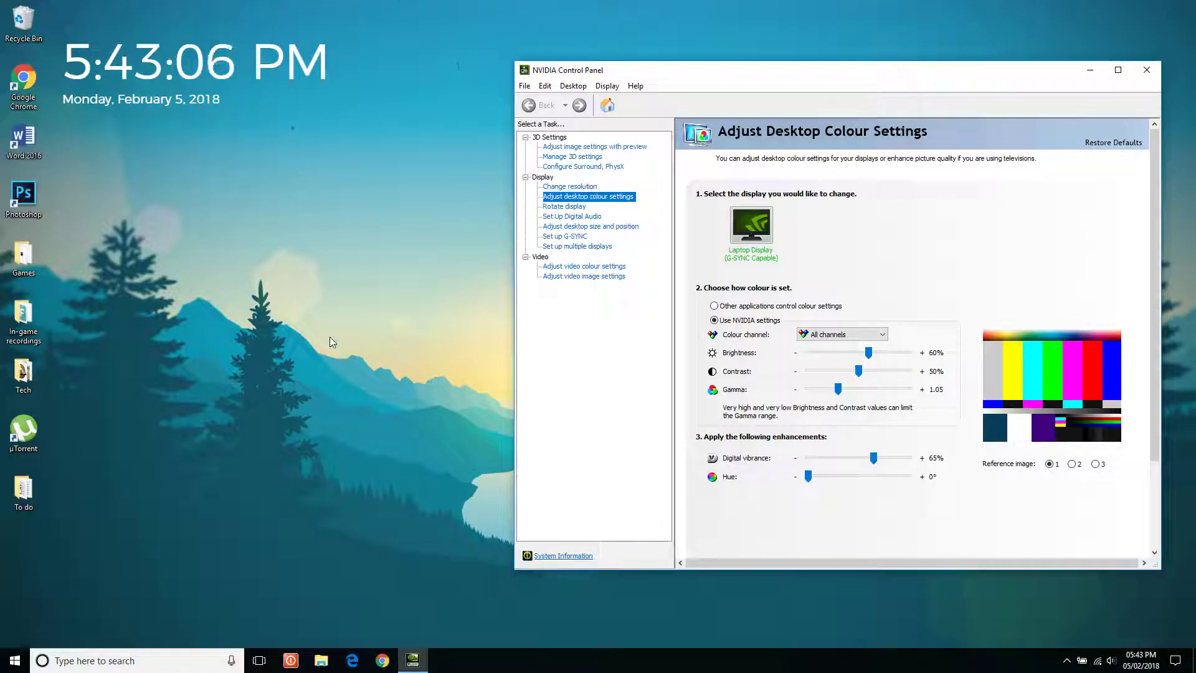
# Open Windows Colour Management and check its Advanced defaults and display profiles.
pyautogui.click(155, 659)
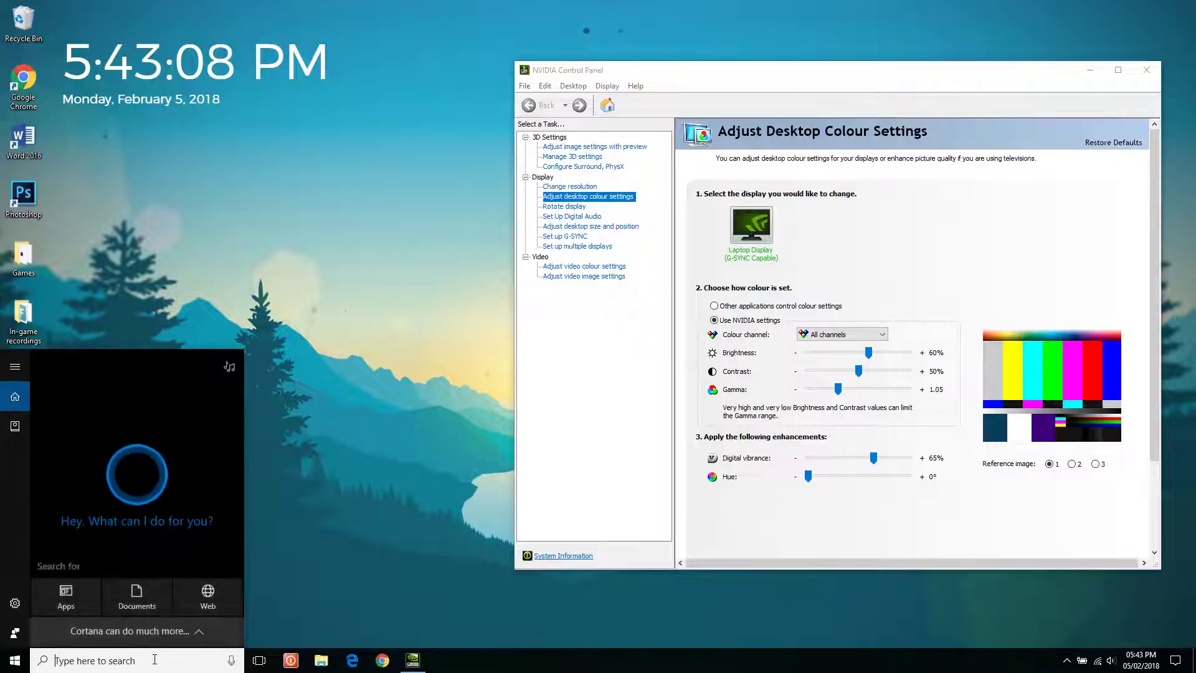
pyautogui.write('colour')
pyautogui.press('Escape')
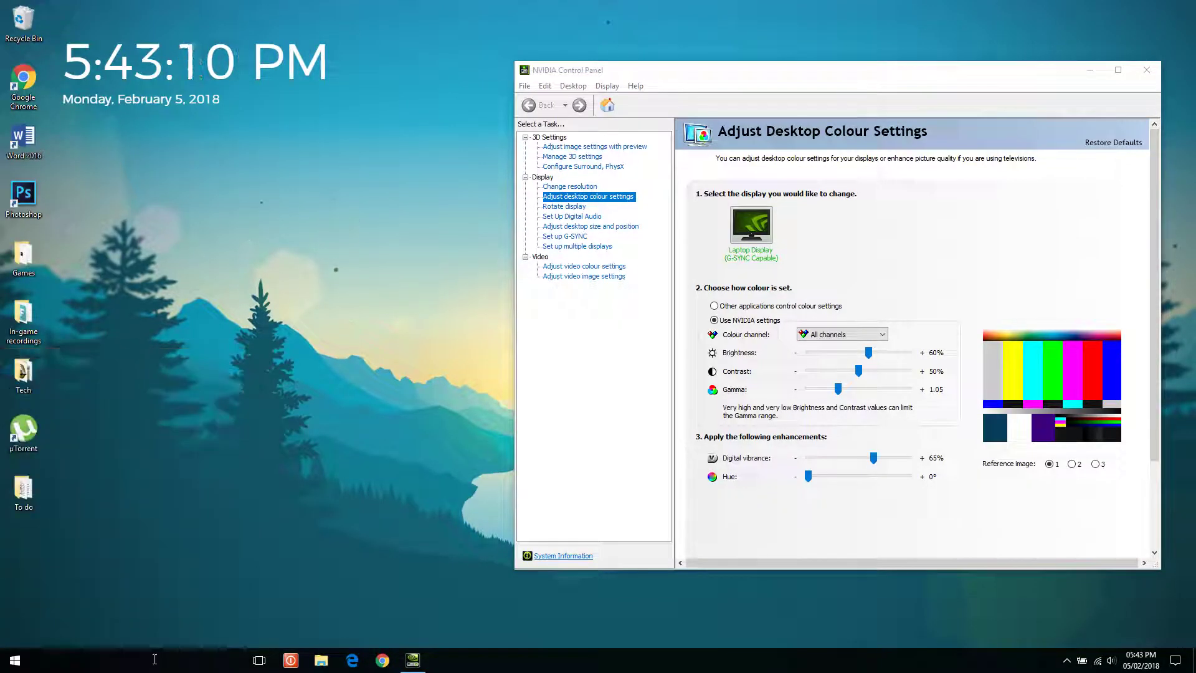
pyautogui.click(182, 145)
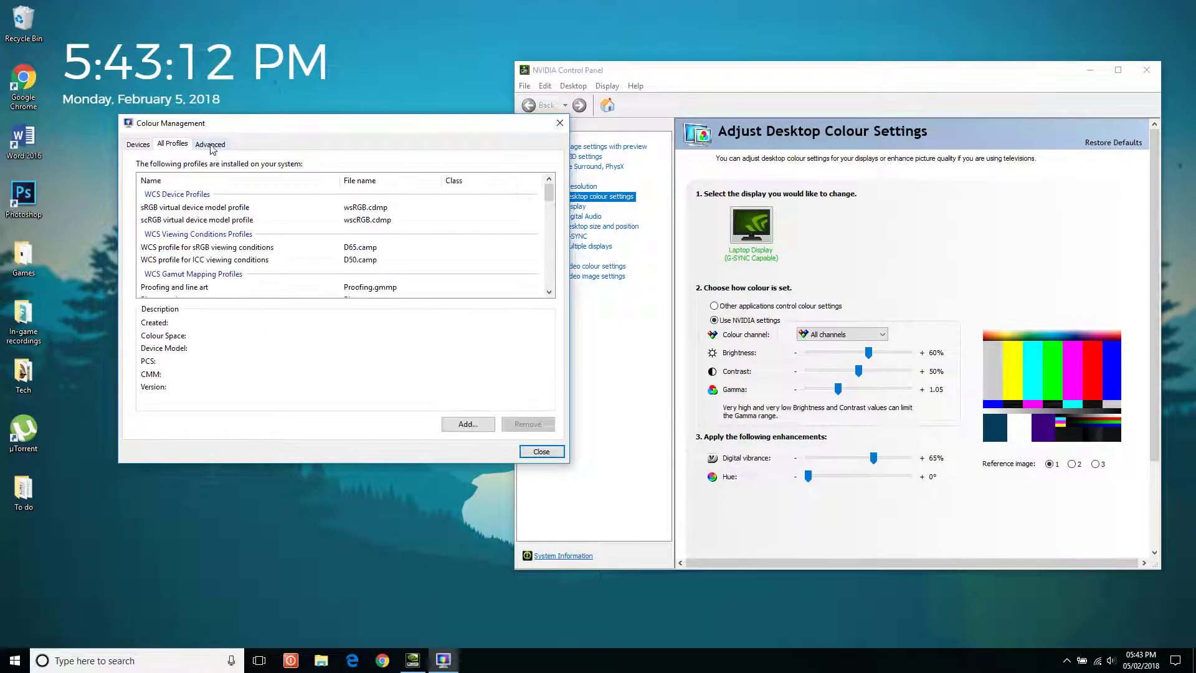
pyautogui.click(140, 144)
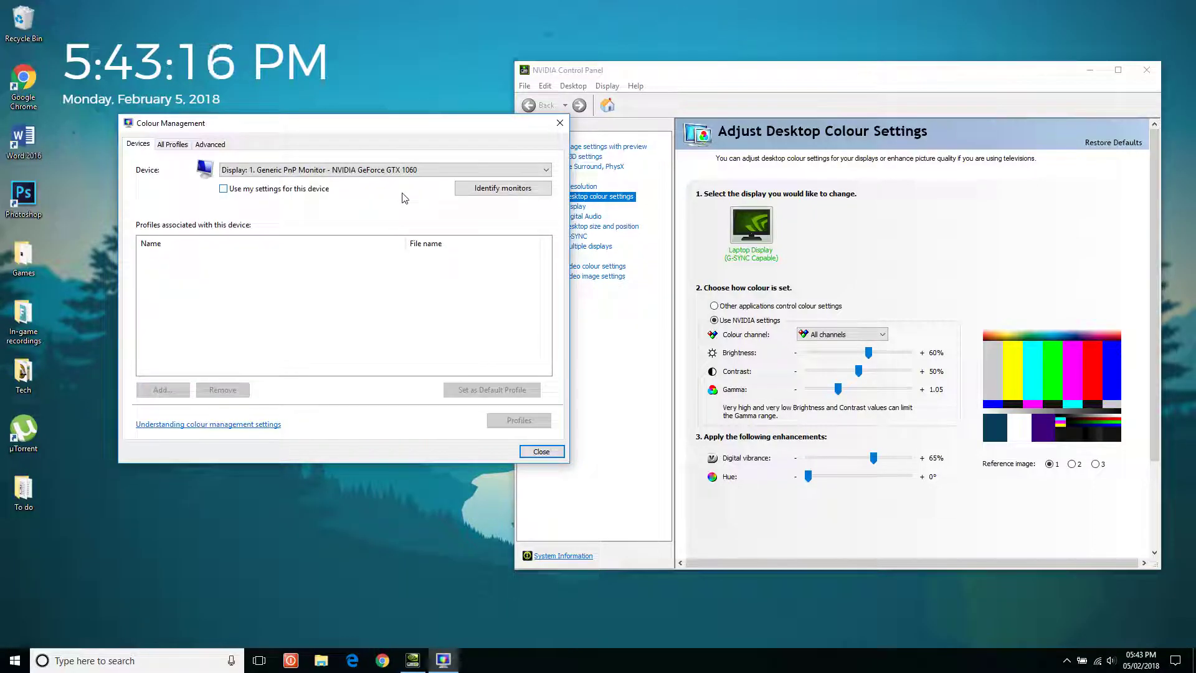
# Close Colour Management, then move and enlarge the NVIDIA Control Panel window.
pyautogui.click(560, 125)
pyautogui.moveTo(677, 76); pyautogui.dragTo(523, 75)
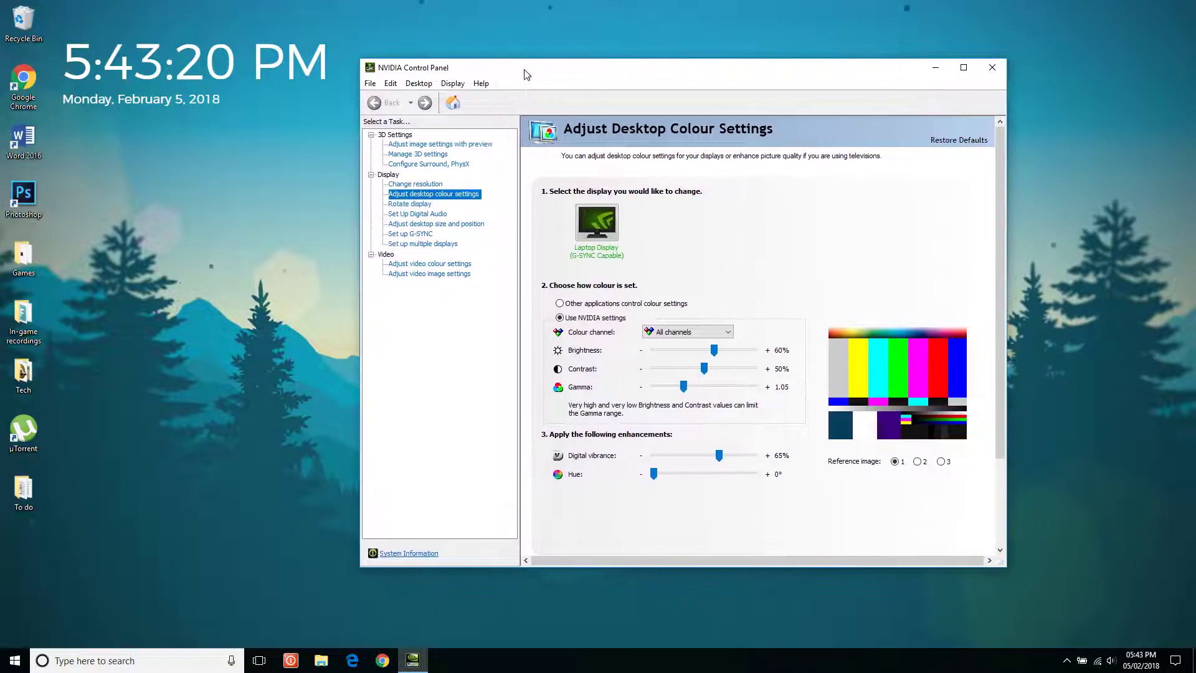
pyautogui.moveTo(377, 64); pyautogui.dragTo(602, 97)
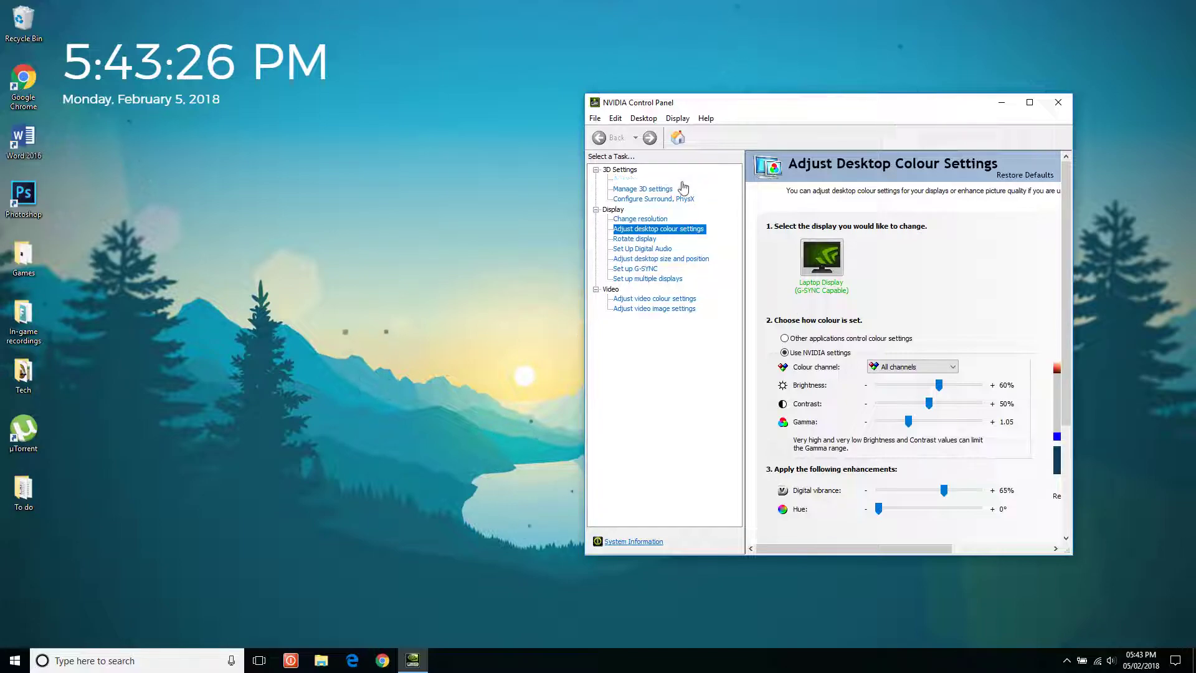
pyautogui.moveTo(587, 95); pyautogui.dragTo(392, 68)
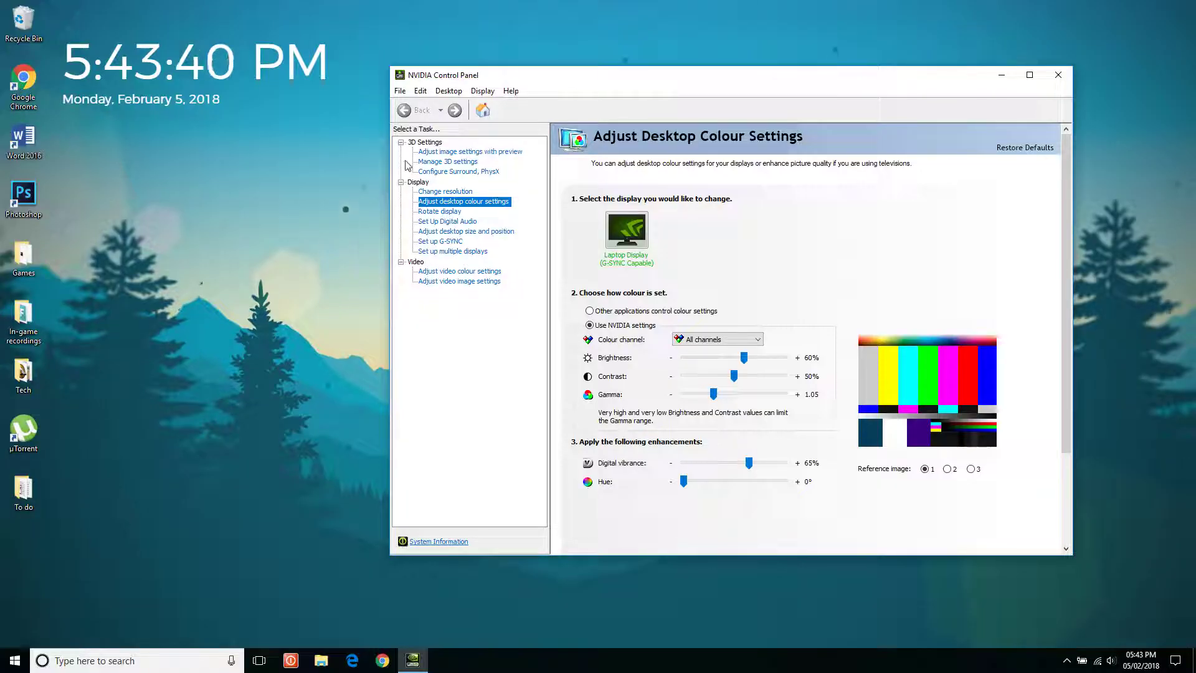
pyautogui.moveTo(558, 79); pyautogui.dragTo(565, 73)
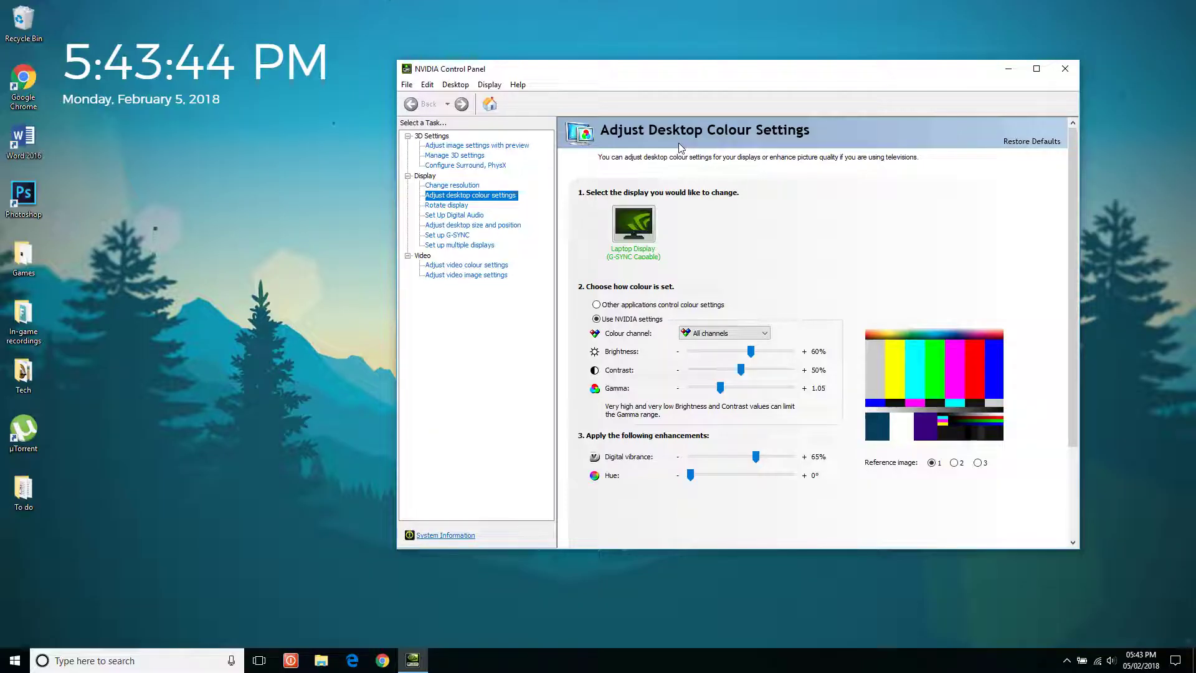
# Close NVIDIA Control Panel and launch Task Scheduler with a 'task sched' search.
pyautogui.click(1065, 69)
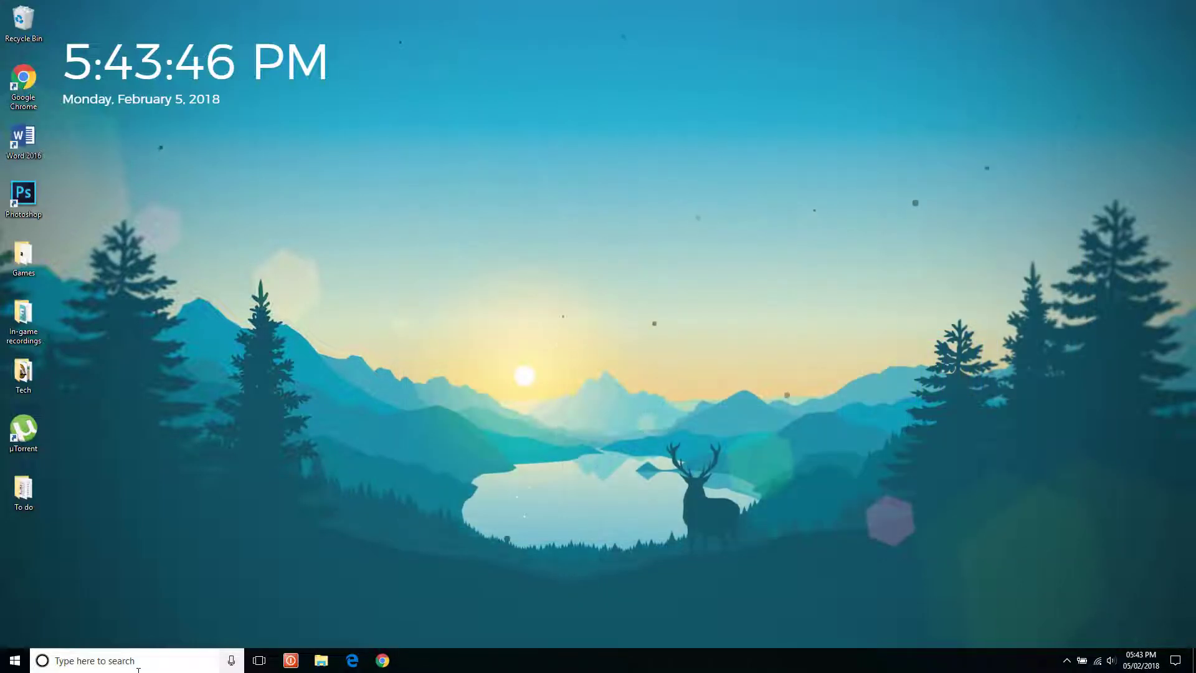
pyautogui.click(132, 661)
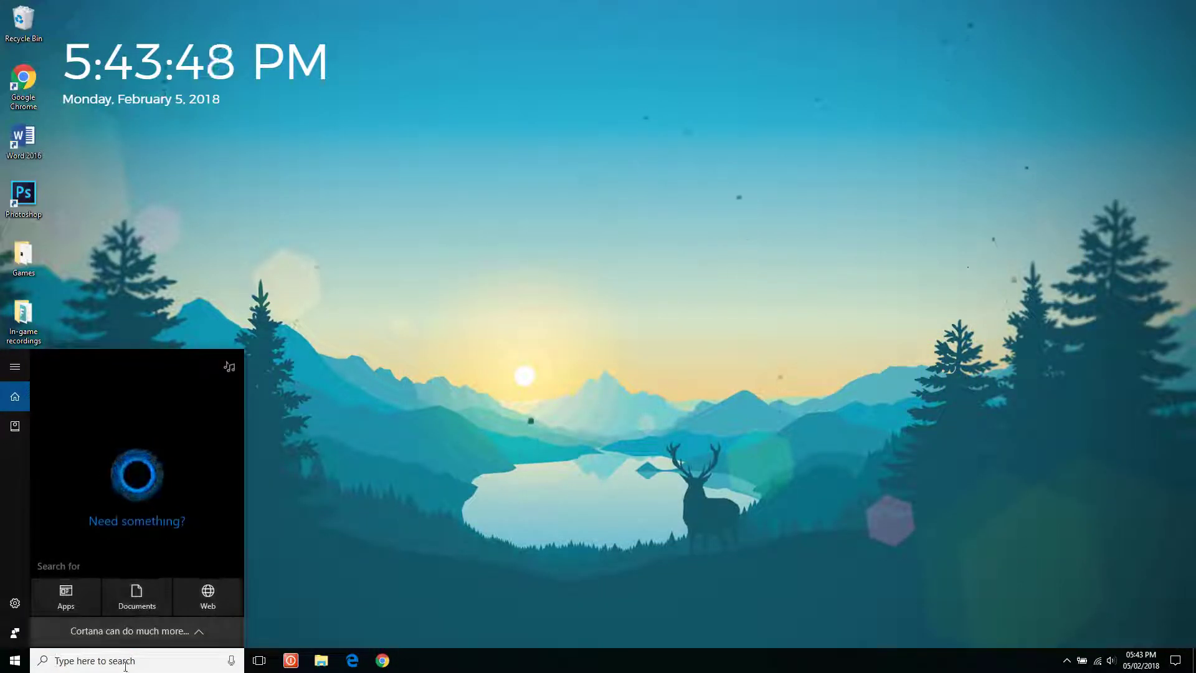
pyautogui.write('task sched')
pyautogui.press('Return')
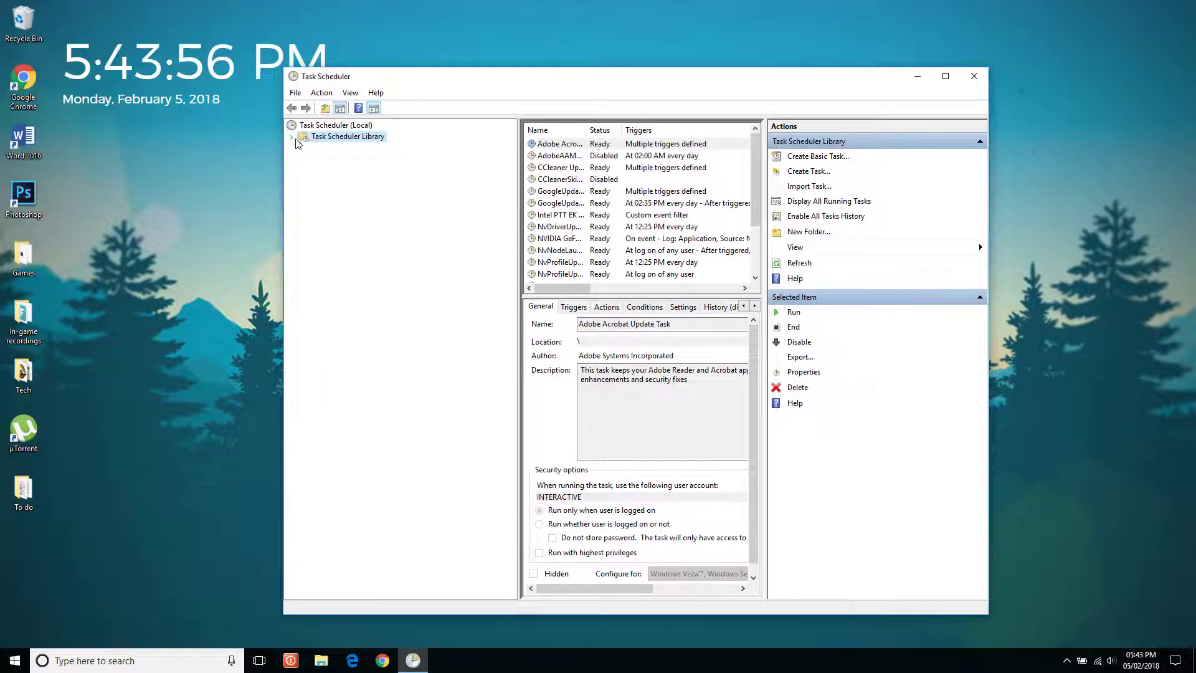
# Browse Library > Microsoft > Windows > WindowsColorSystem, widen Name, and select Calibration Loader.
pyautogui.click(315, 143)
pyautogui.click(292, 137)
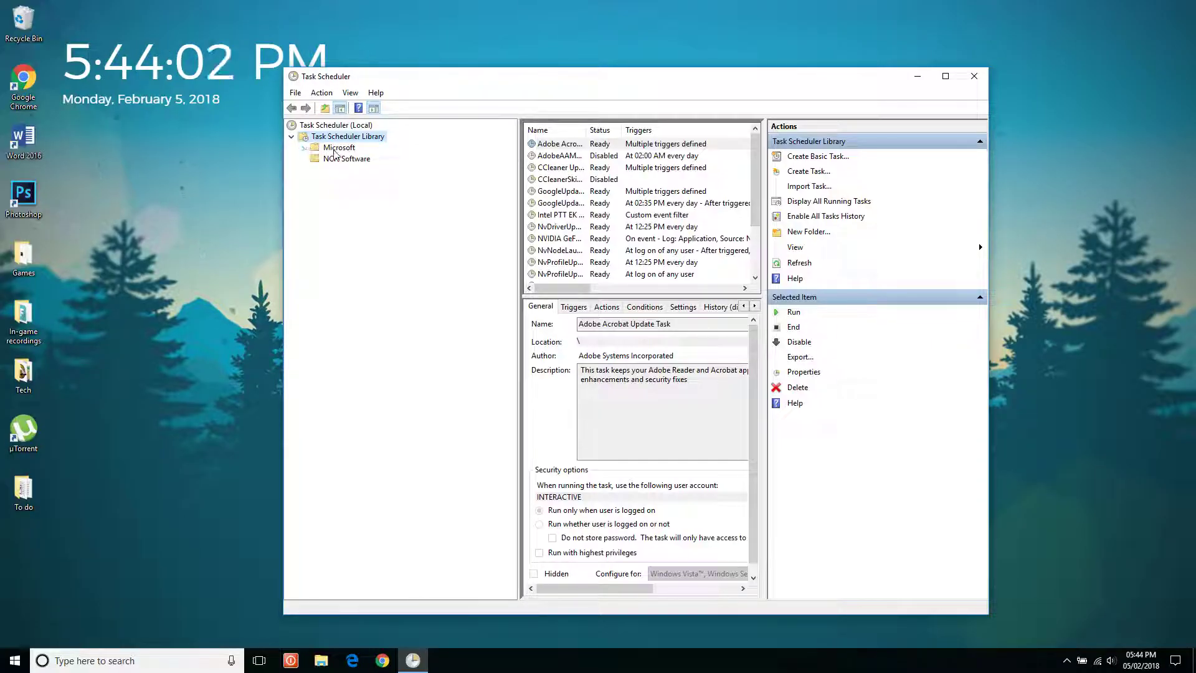
pyautogui.click(304, 148)
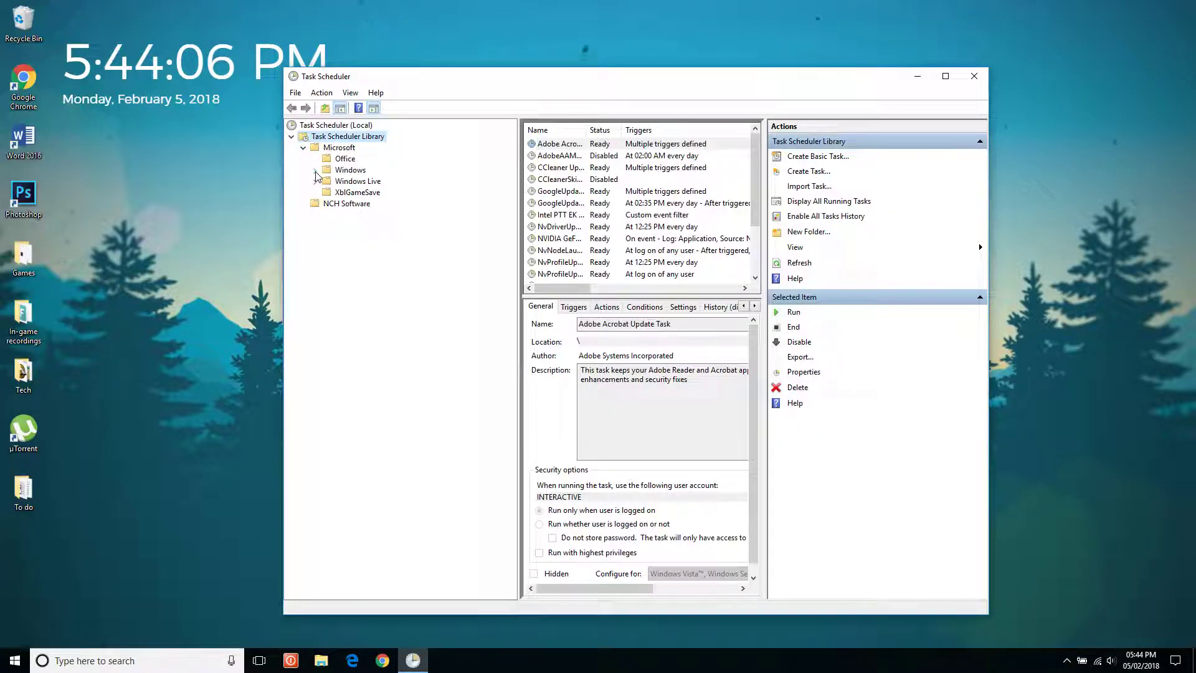
pyautogui.click(315, 171)
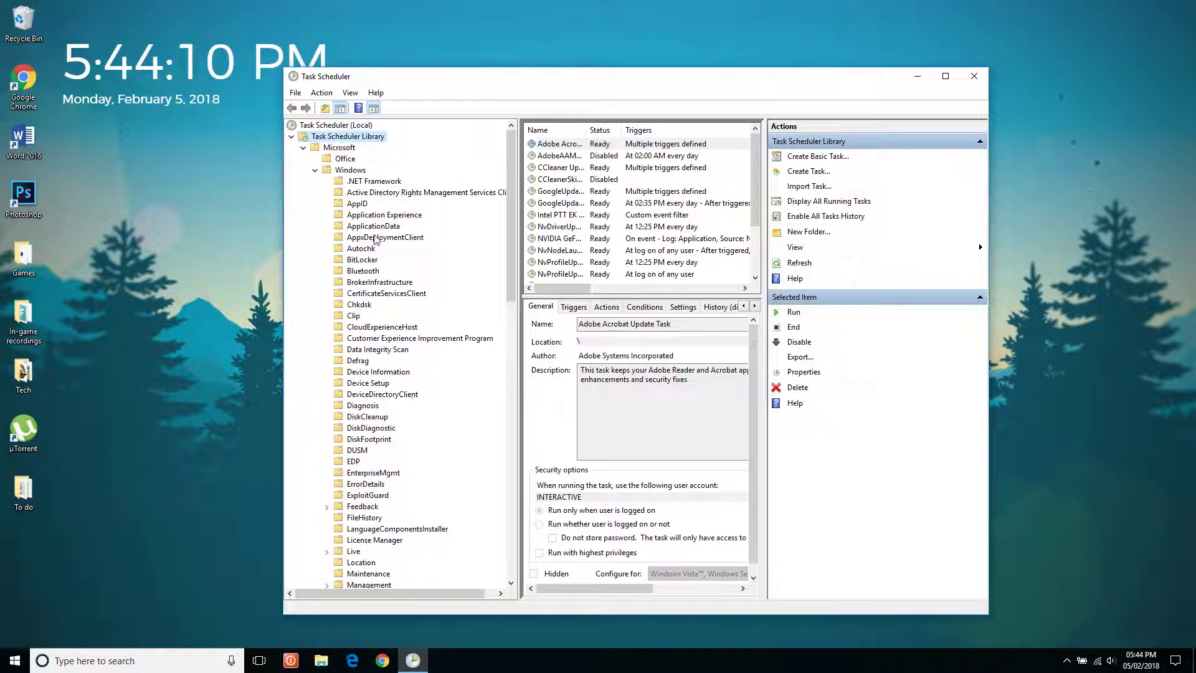
pyautogui.moveTo(512, 249); pyautogui.dragTo(514, 525)
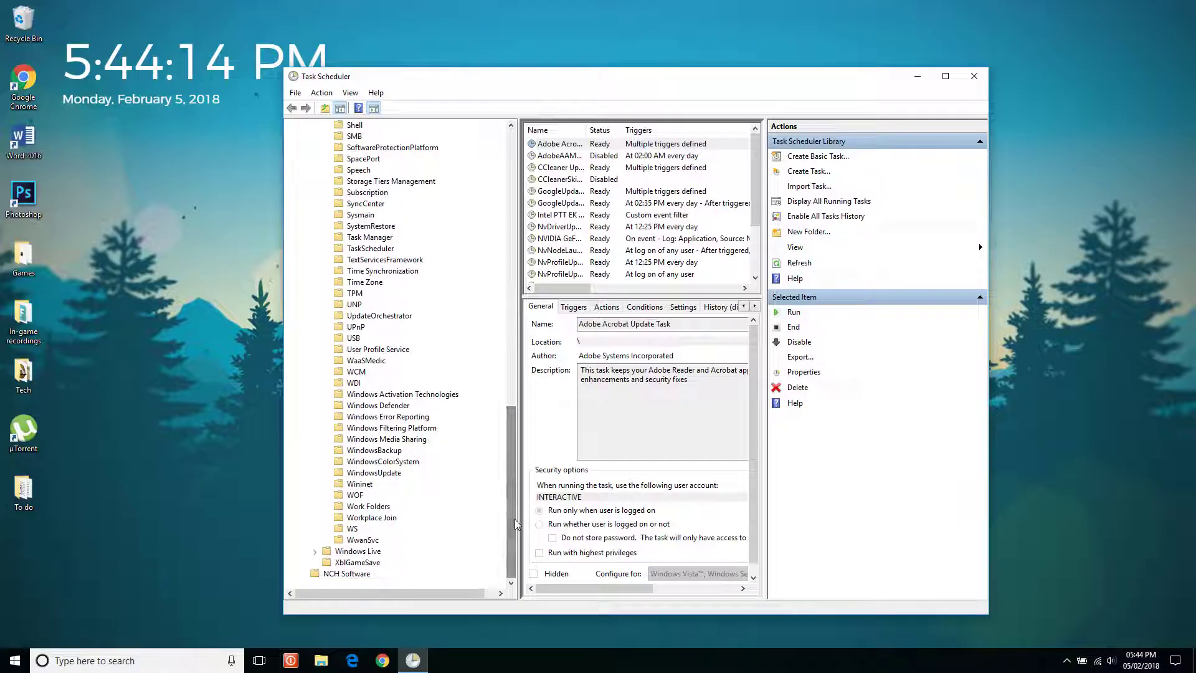
pyautogui.click(351, 463)
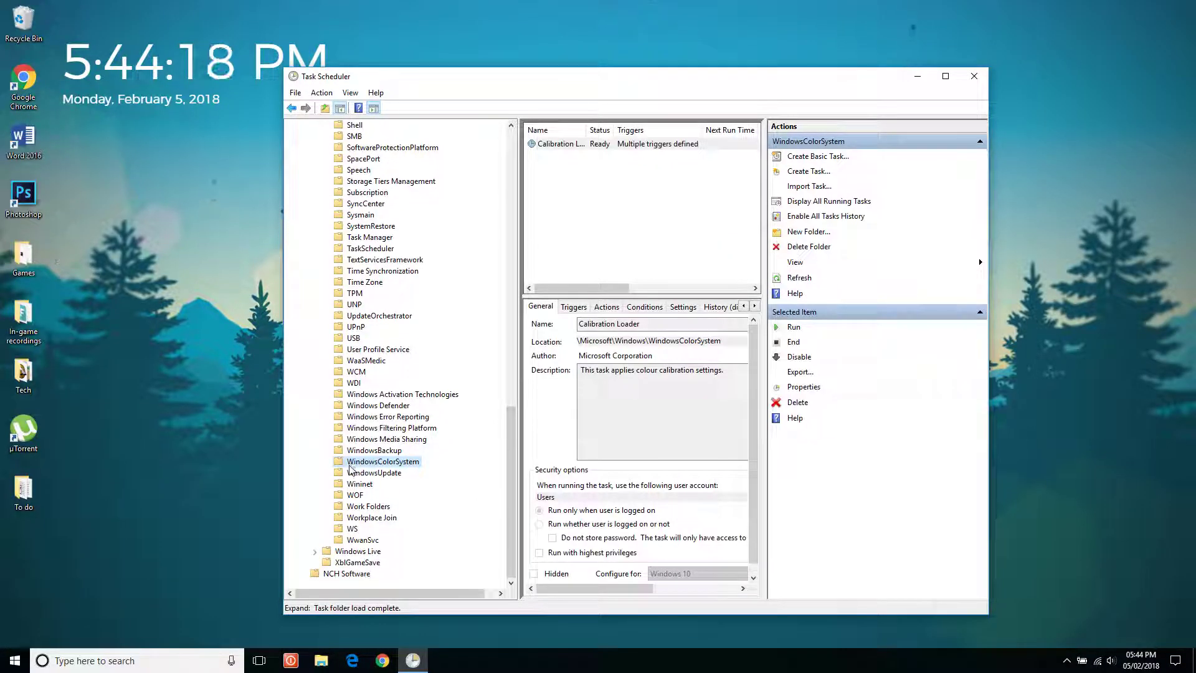
pyautogui.moveTo(587, 130); pyautogui.dragTo(612, 130)
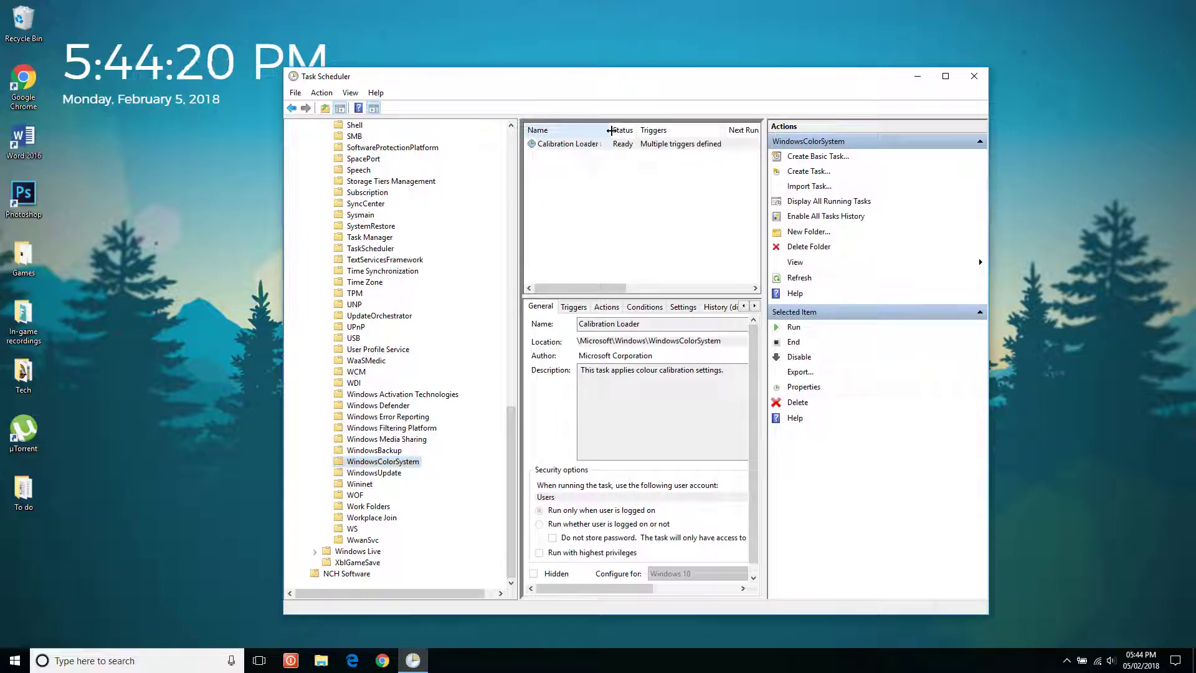
pyautogui.click(602, 144)
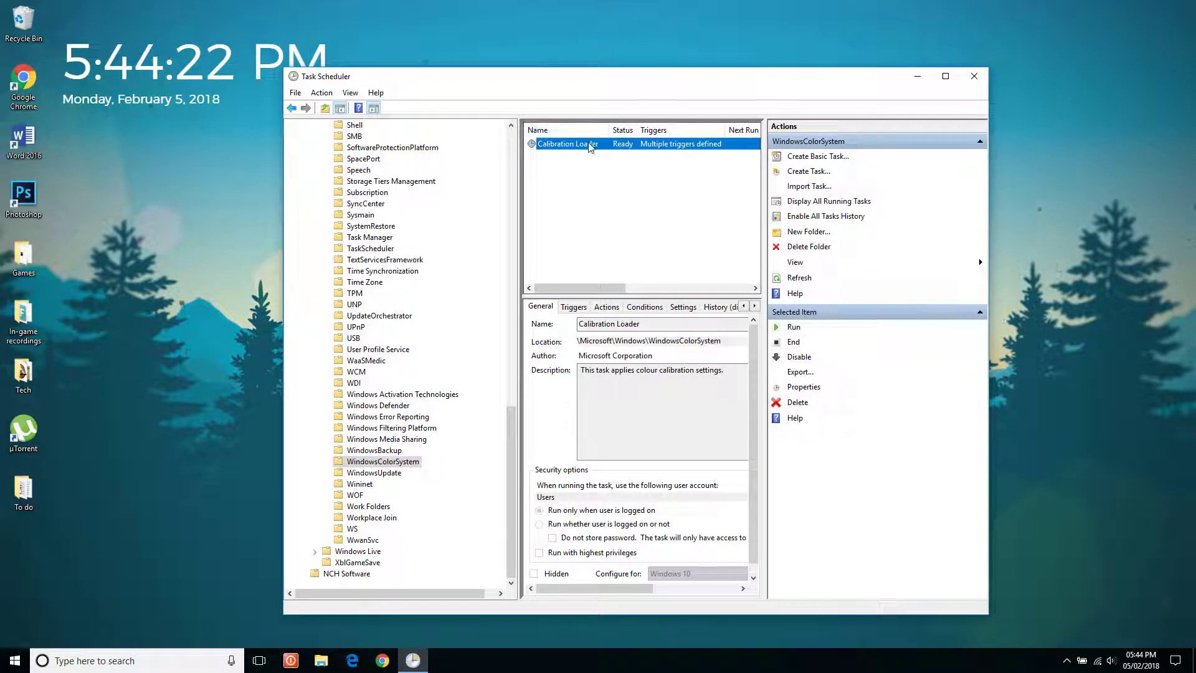
# Open the settings of Calibration Loader's At log on trigger from its Triggers list.
pyautogui.rightClick(590, 146)
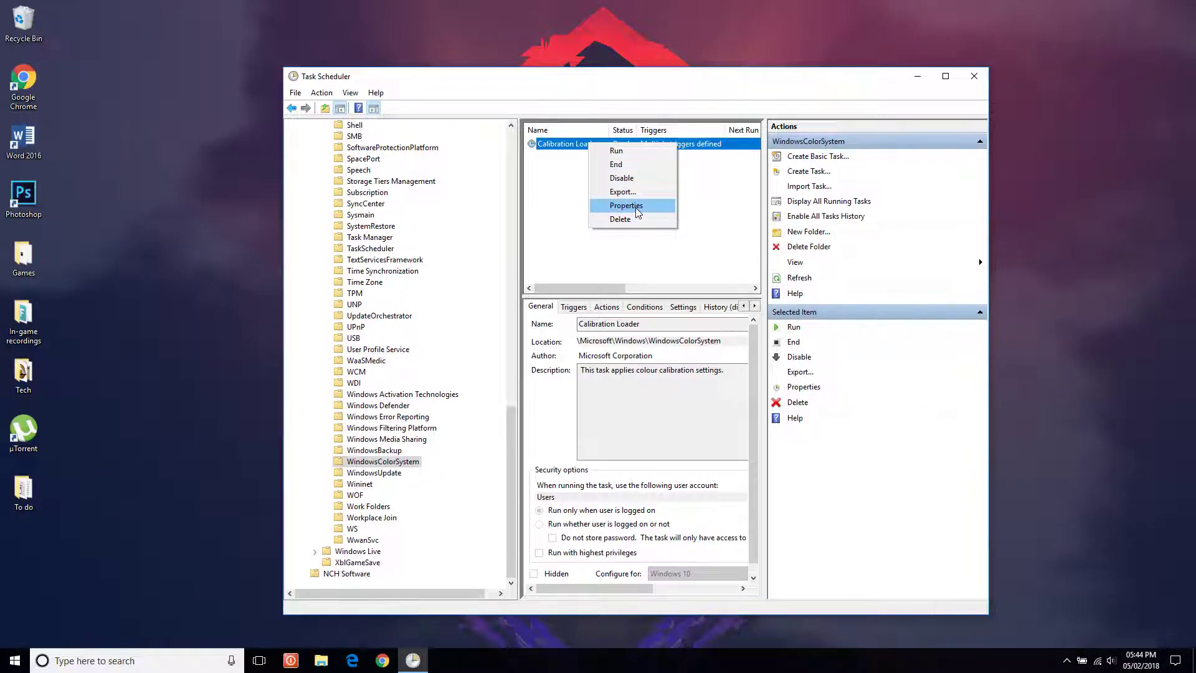
pyautogui.click(637, 214)
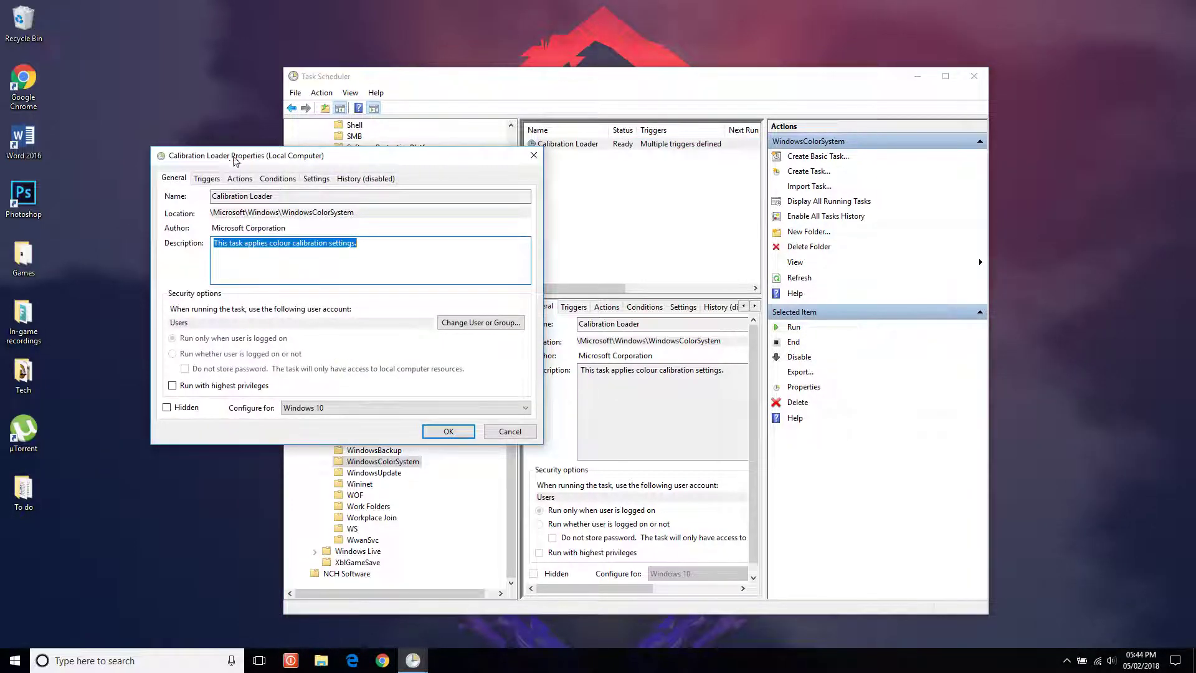
pyautogui.click(208, 179)
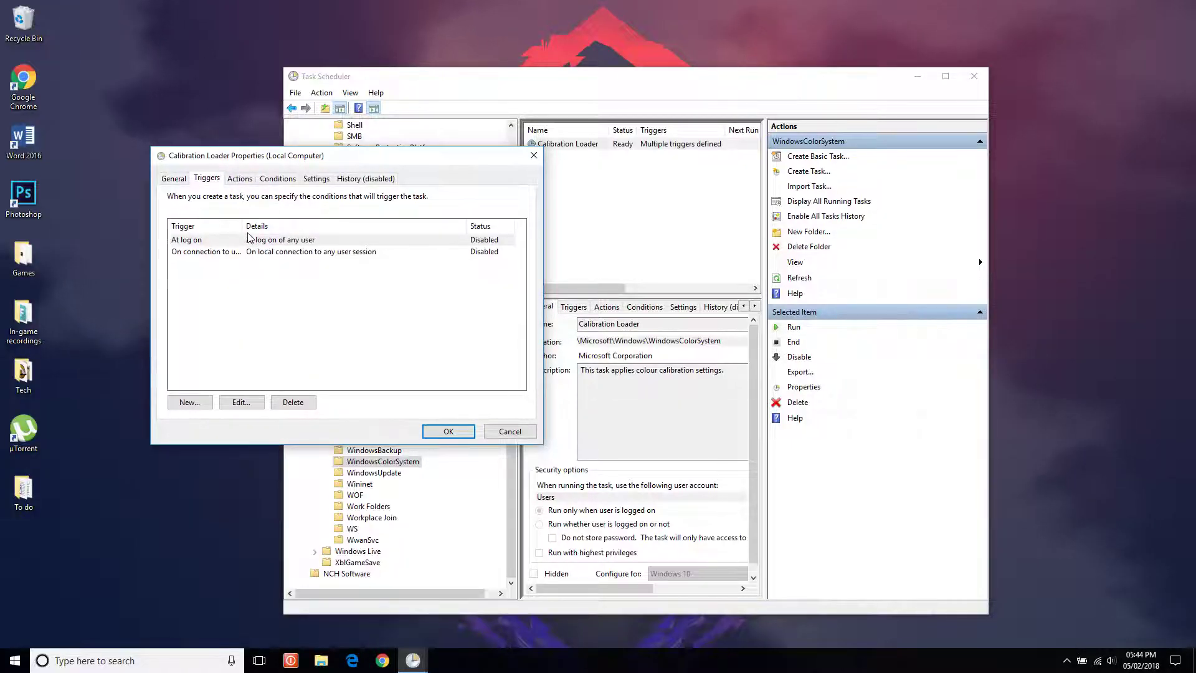
pyautogui.moveTo(243, 226); pyautogui.dragTo(271, 226)
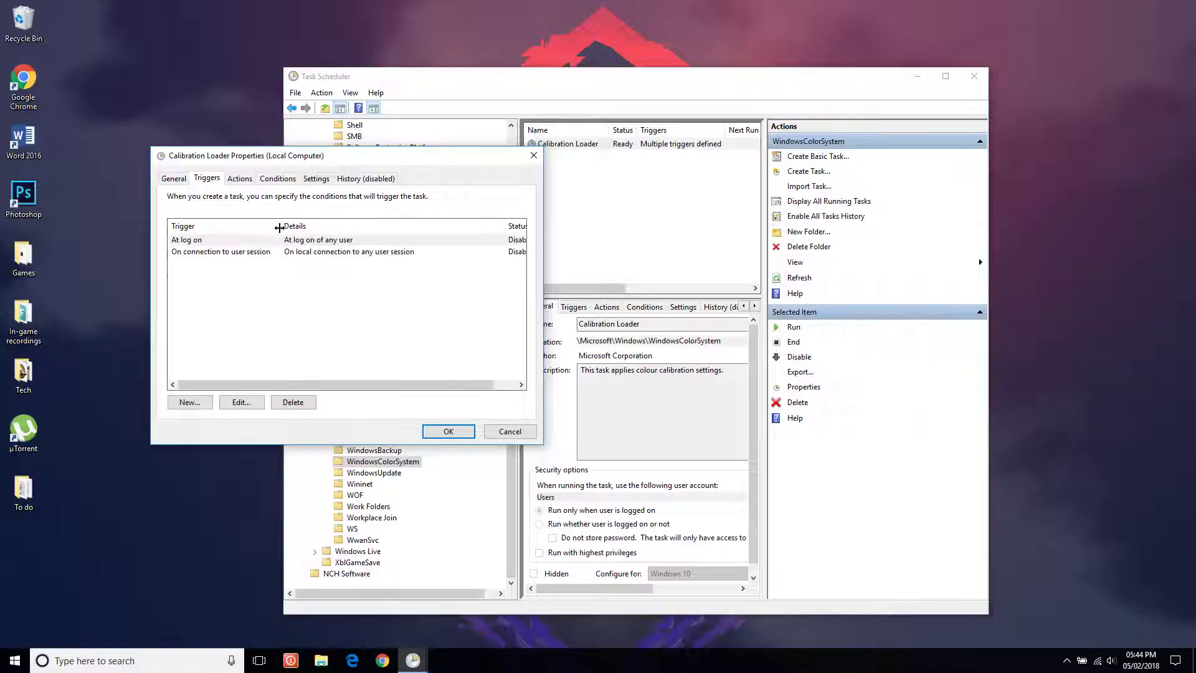
pyautogui.click(281, 239)
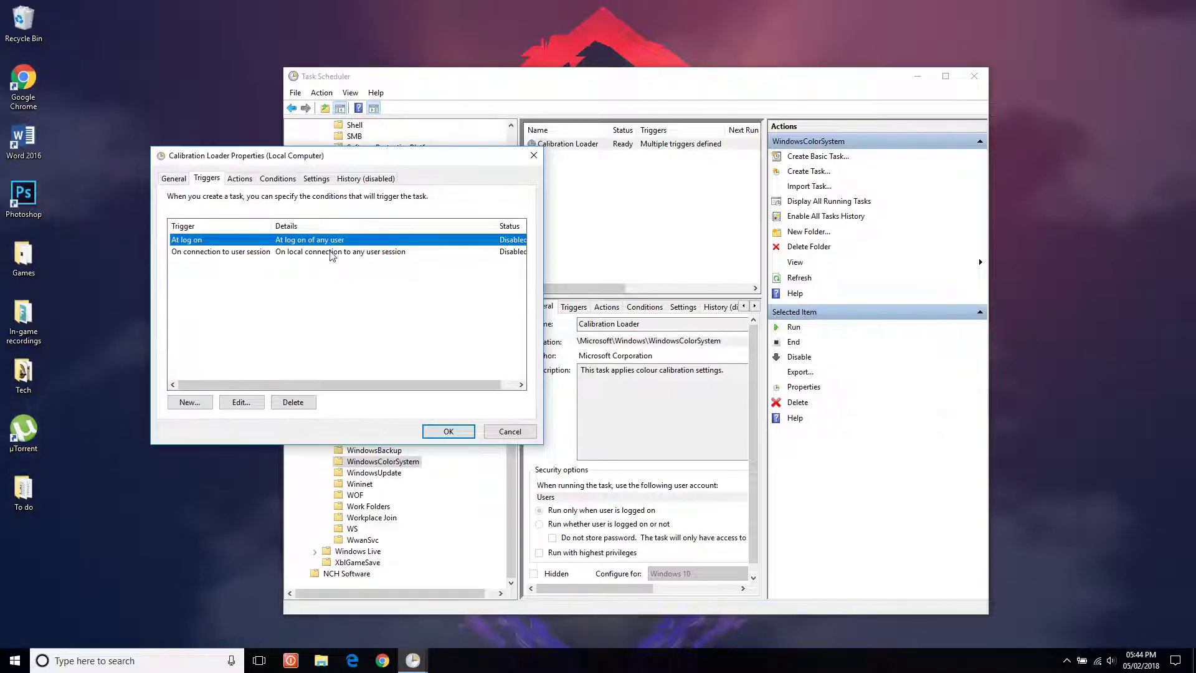
pyautogui.moveTo(492, 229); pyautogui.dragTo(451, 229)
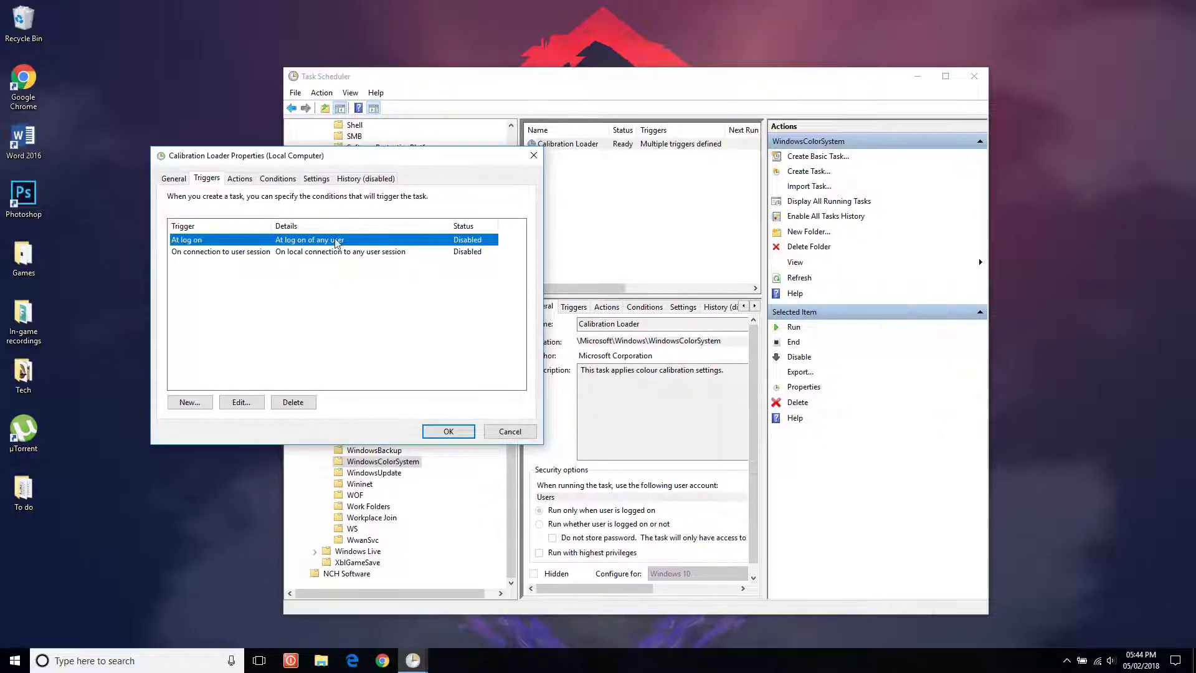
pyautogui.click(240, 402)
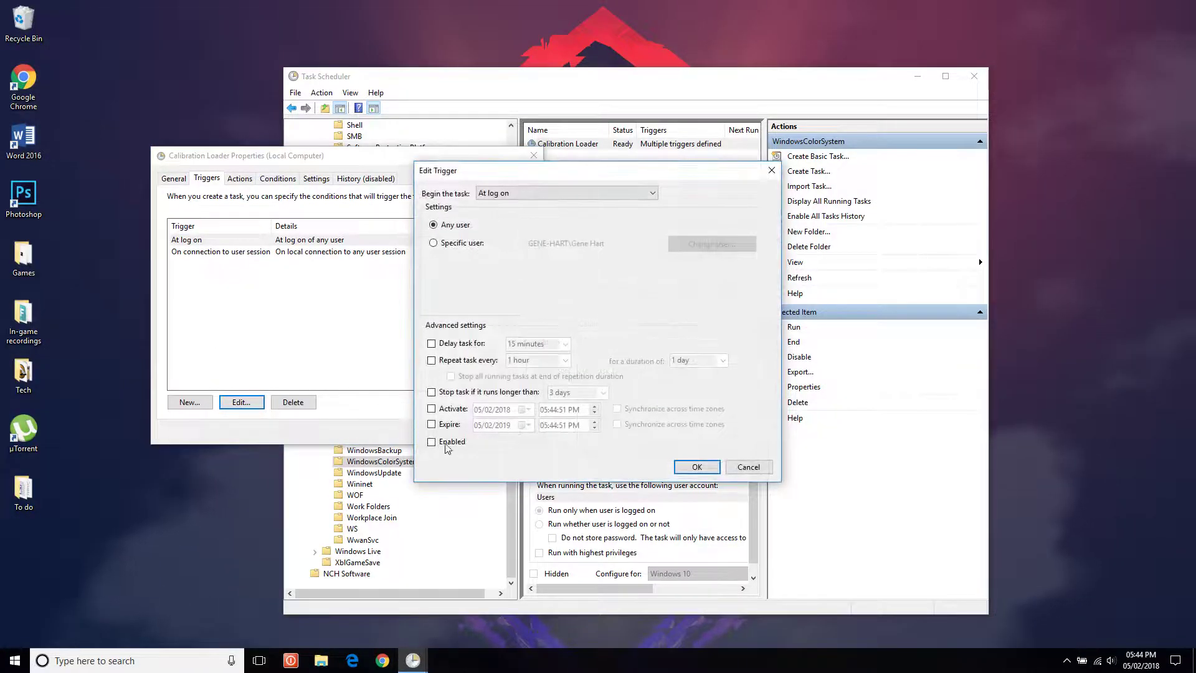
# Close the trigger and properties dialogs unchanged, exit Task Scheduler, and view hidden tray icons.
pyautogui.click(748, 466)
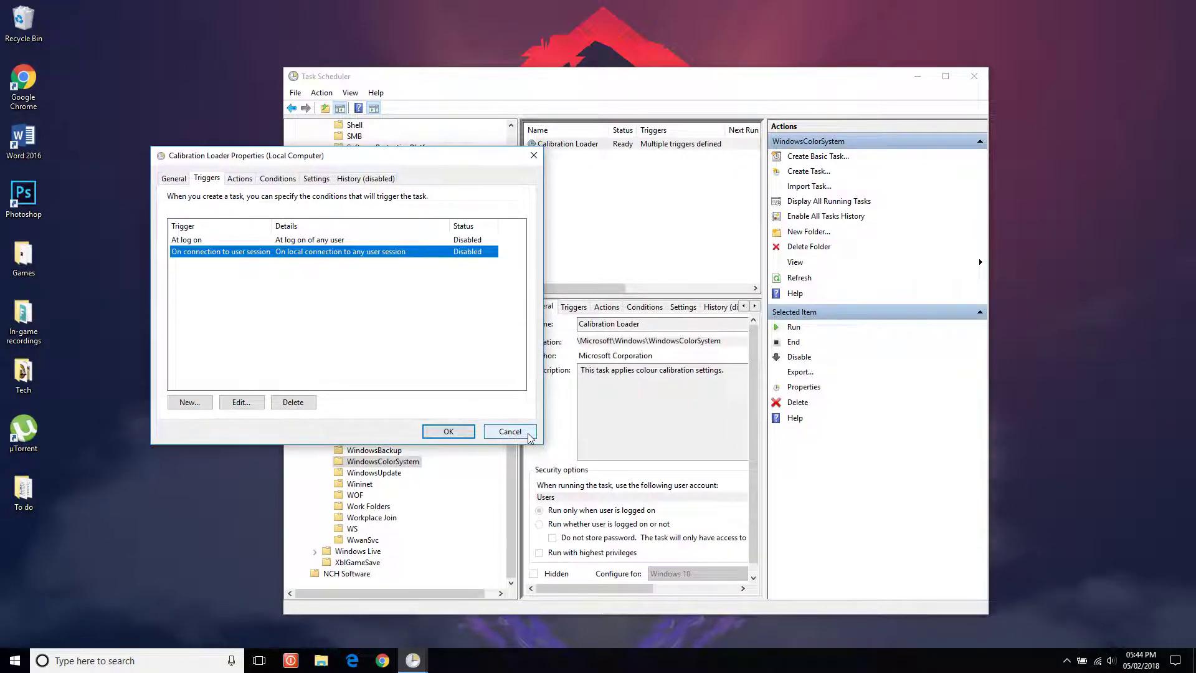
pyautogui.click(447, 431)
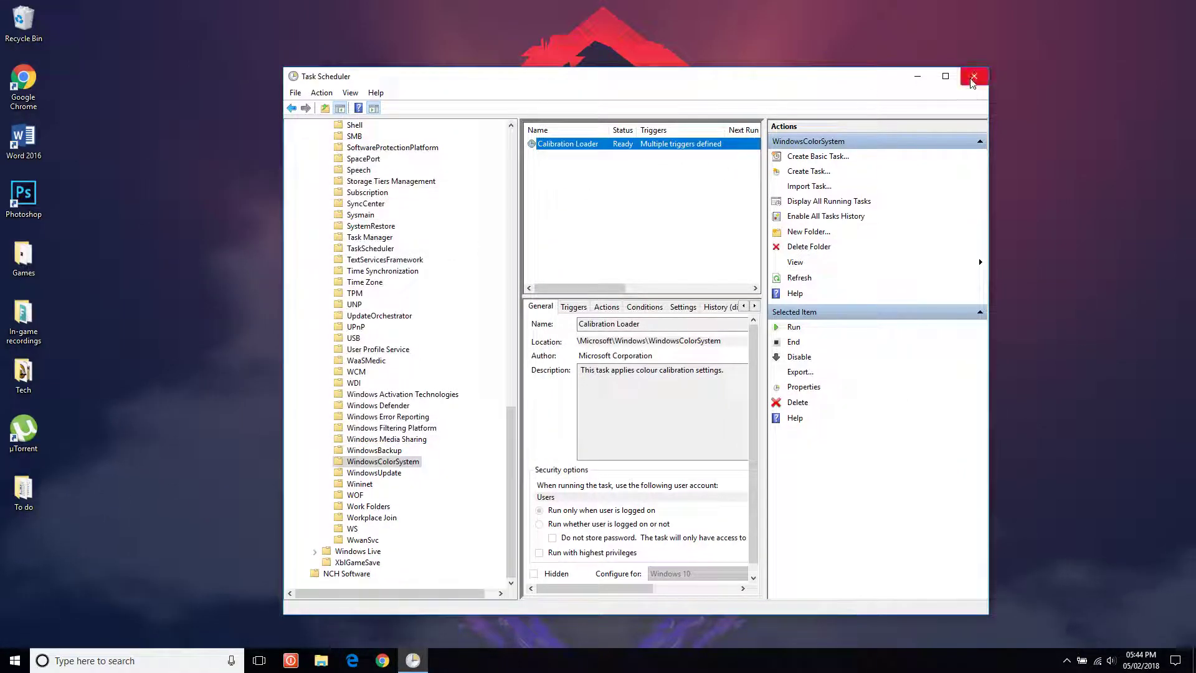
pyautogui.click(974, 76)
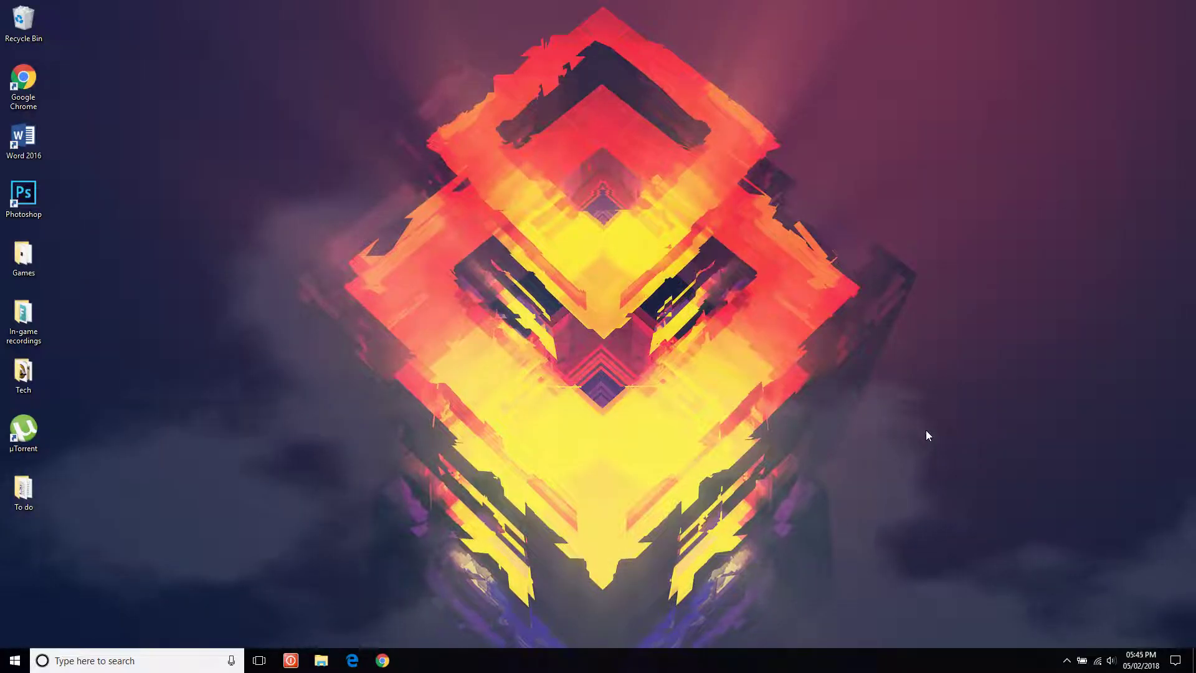
pyautogui.click(1066, 659)
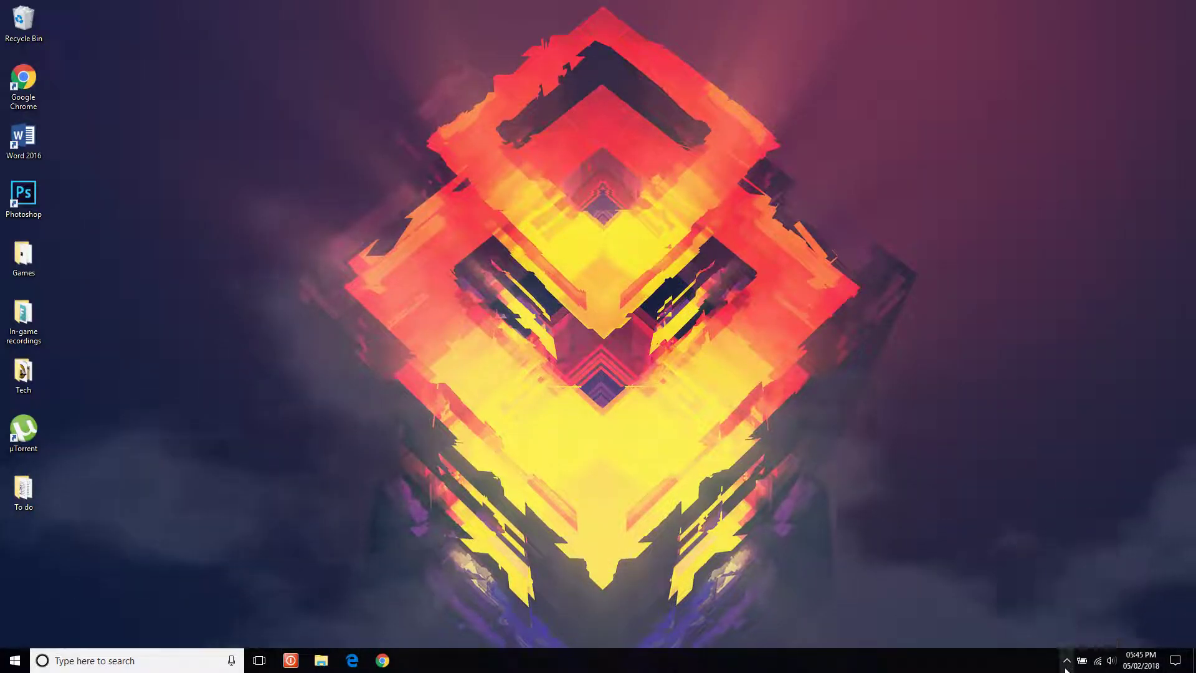